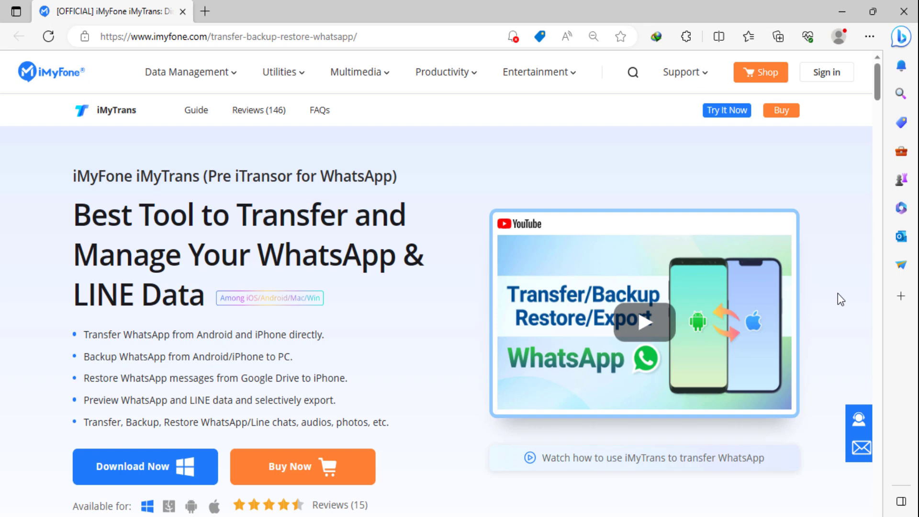
Step: Pick the WhatsApp tile from the social app list to work with WhatsApp
scroll(823, 144, down, 3)
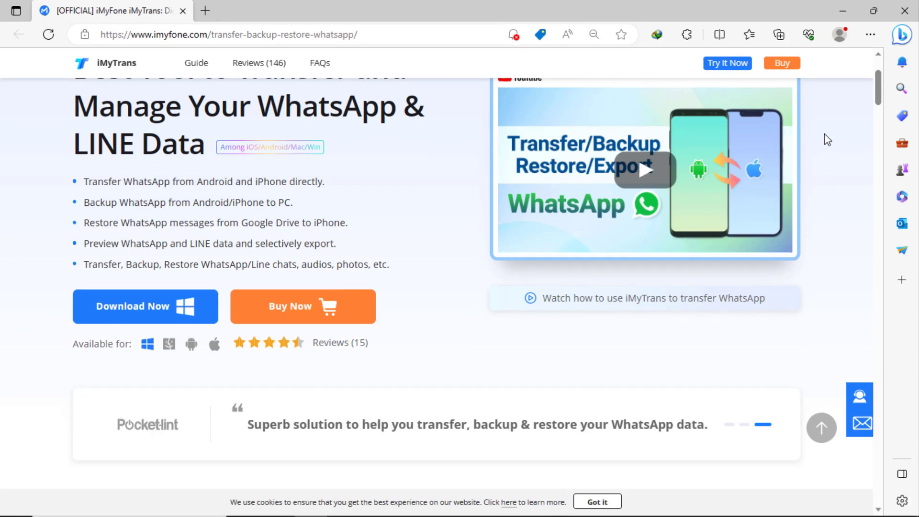
scroll(817, 131, up, 2)
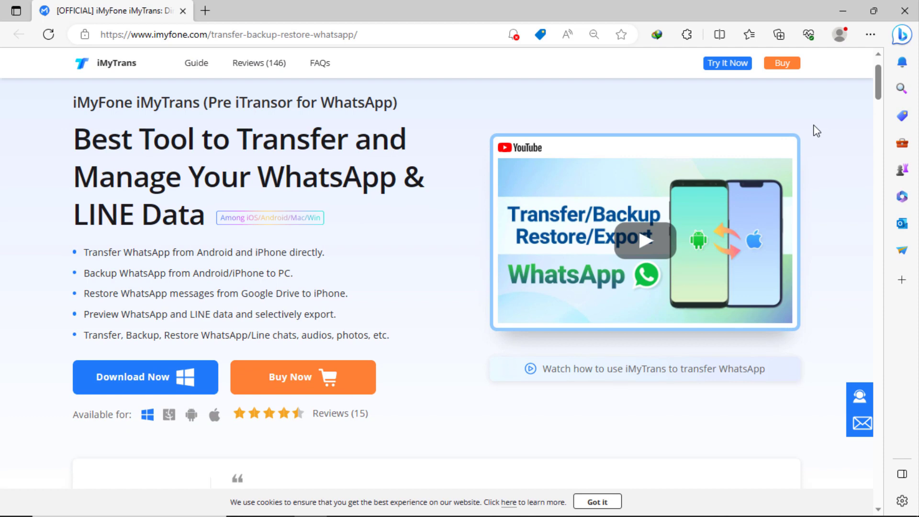
scroll(808, 101, up, 1)
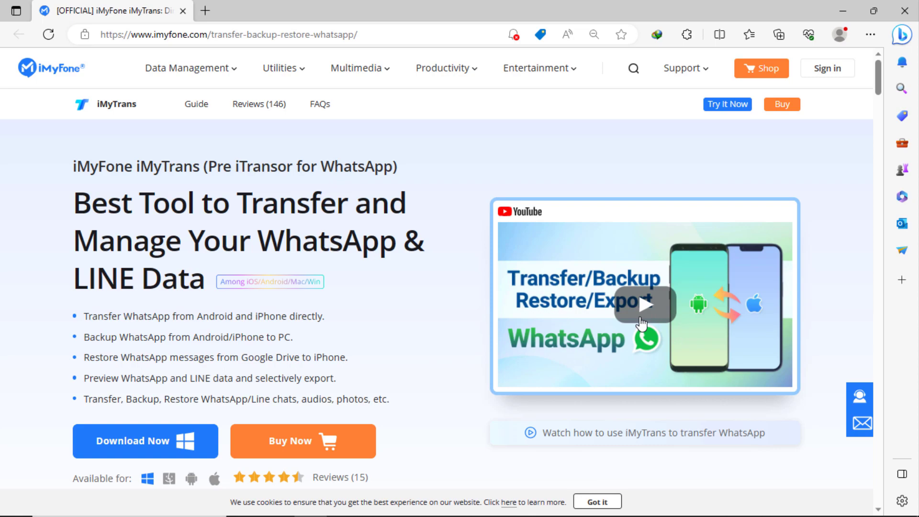
scroll(694, 301, down, 1)
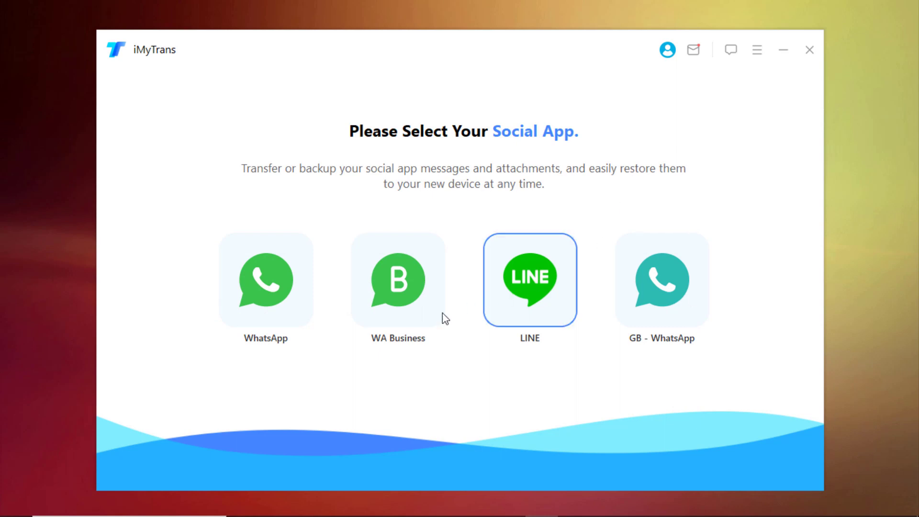
mouse_move(344, 481)
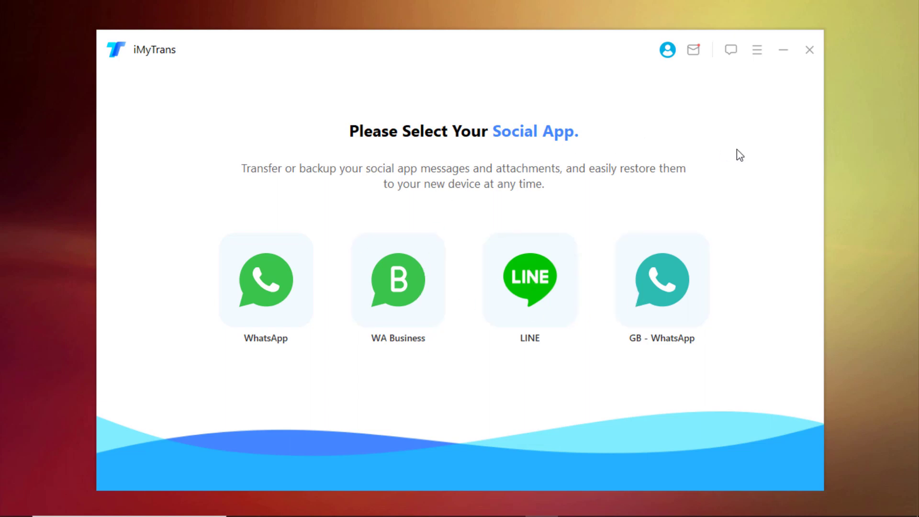
click(241, 292)
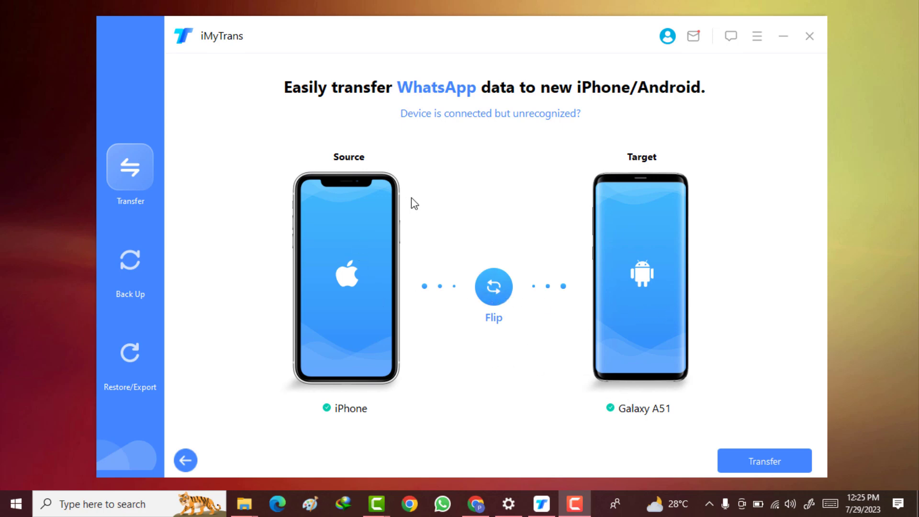
Step: Flip the phones twice, keeping iPhone as Source and Galaxy A51 as Target, and start the transfer
click(487, 287)
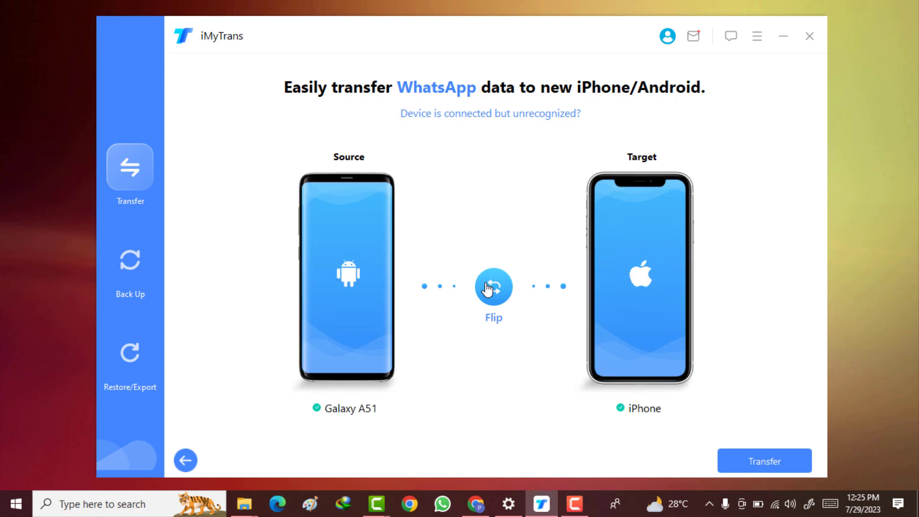
click(487, 288)
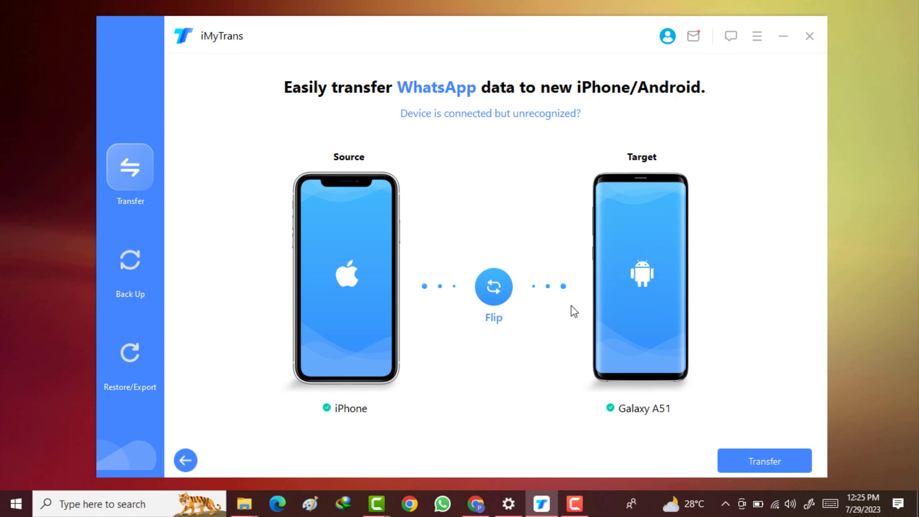
click(774, 464)
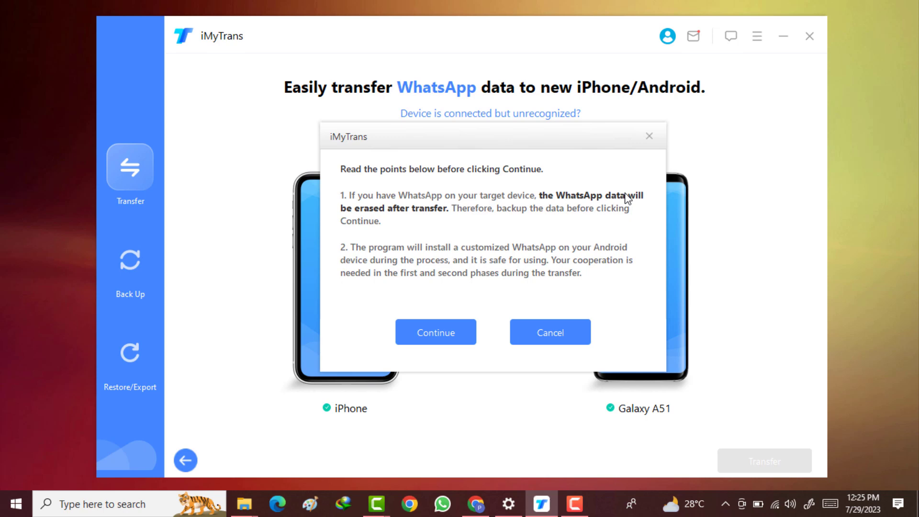
Step: Accept the target-data-erase warning and confirm the follow-up prompt so the transfer runs
click(424, 332)
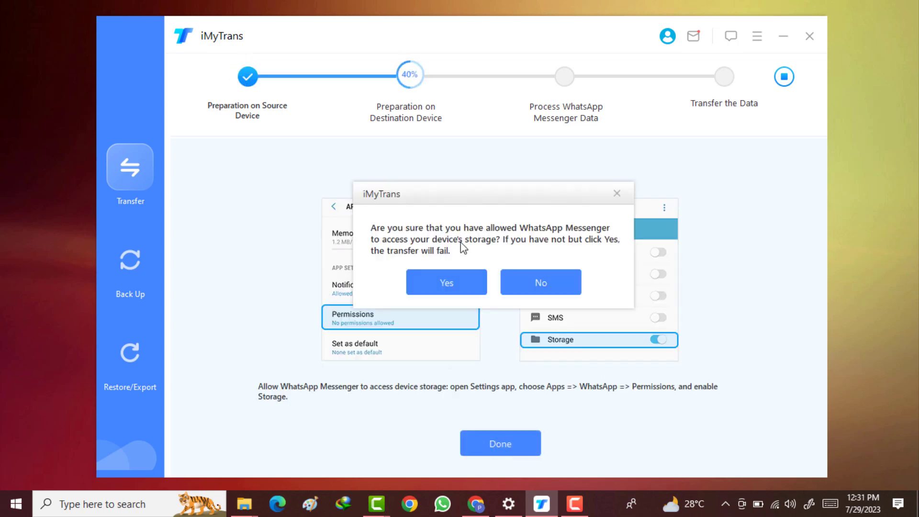
click(446, 282)
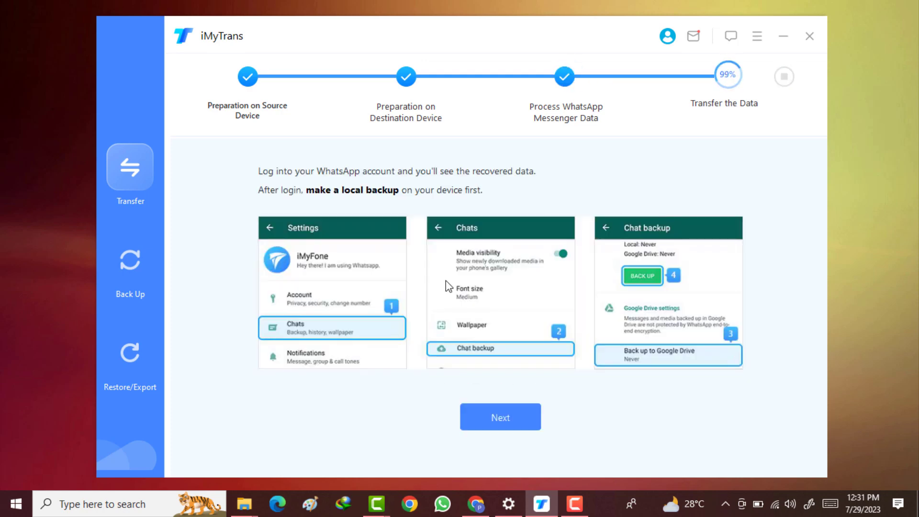
Step: Get past the local-backup, no-backup and WhatsApp-not-installed prompts, then close the finished wizard
click(482, 412)
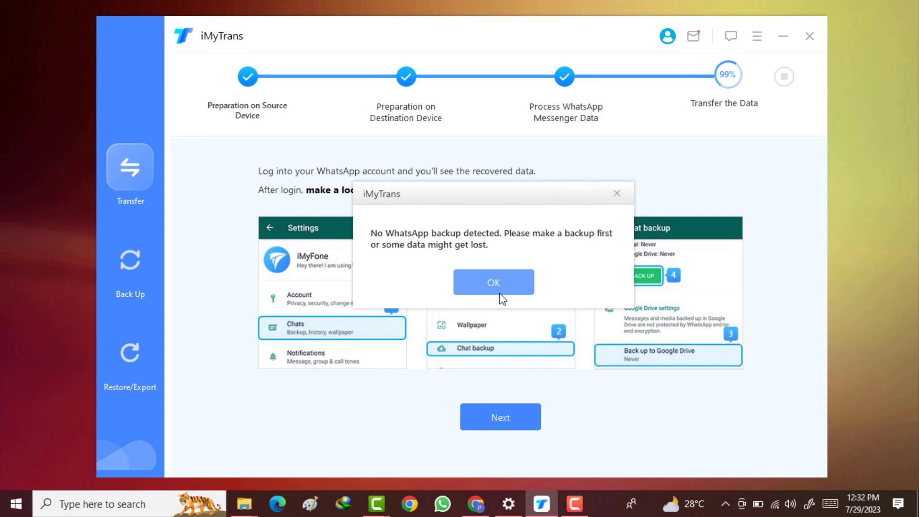
click(500, 298)
click(477, 415)
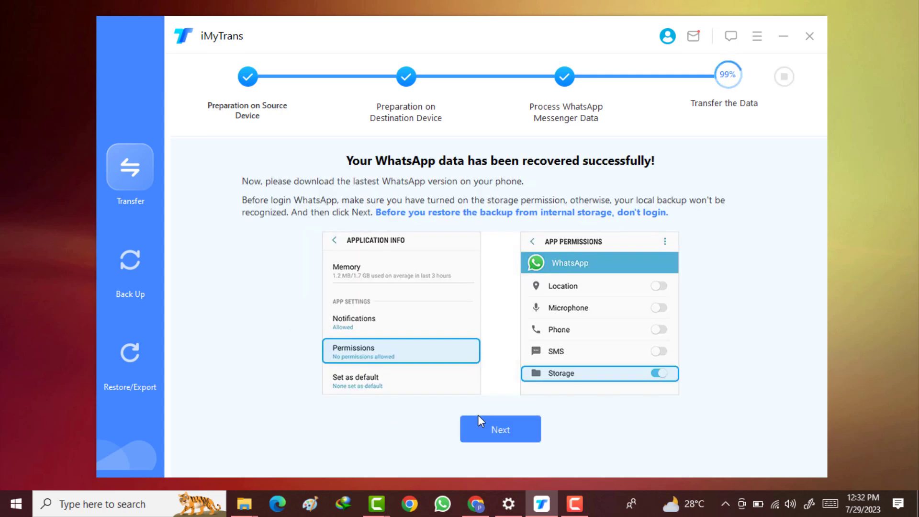
click(486, 439)
click(477, 282)
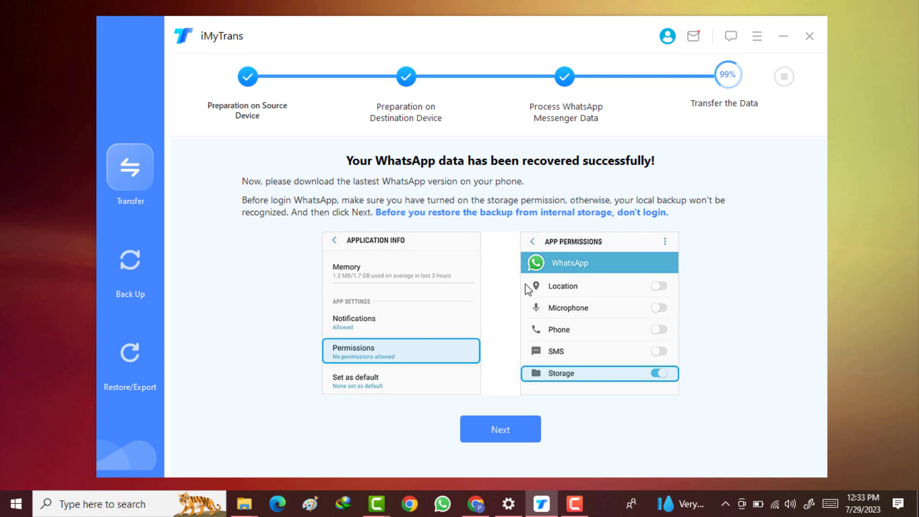
click(478, 424)
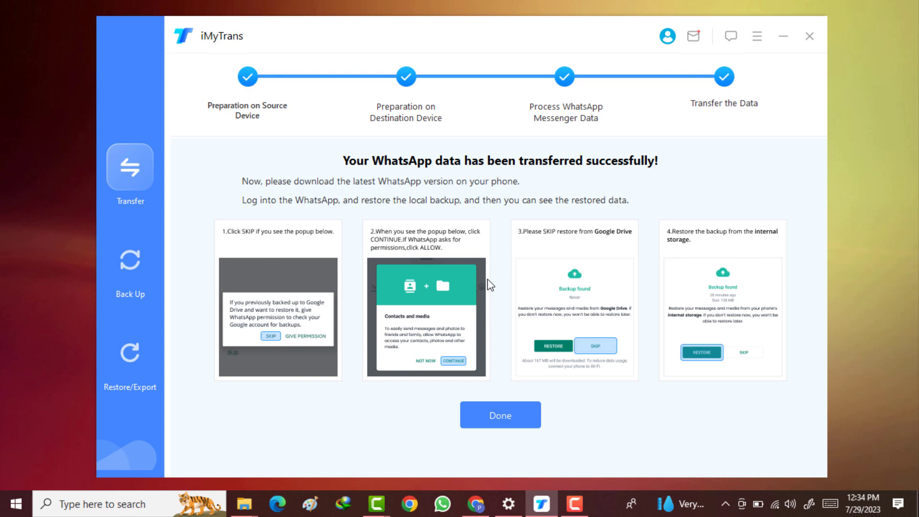
click(500, 411)
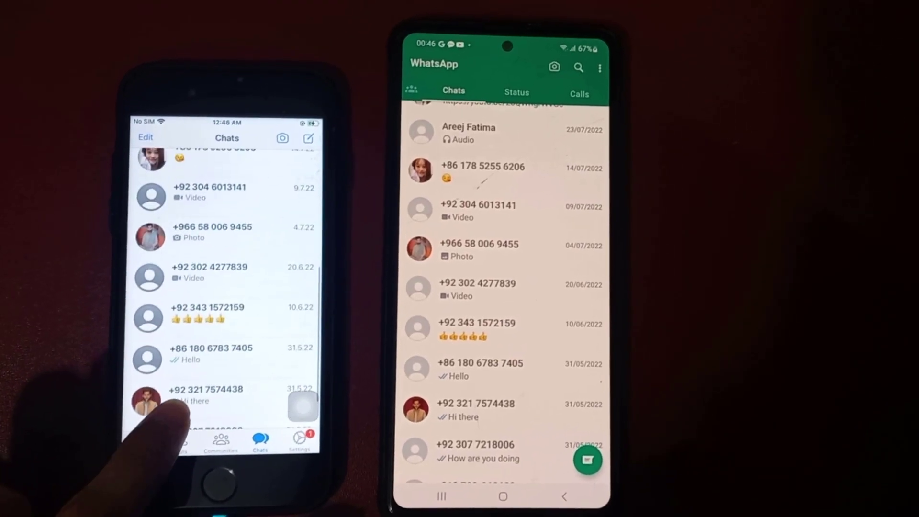
scroll(177, 402, up, 3)
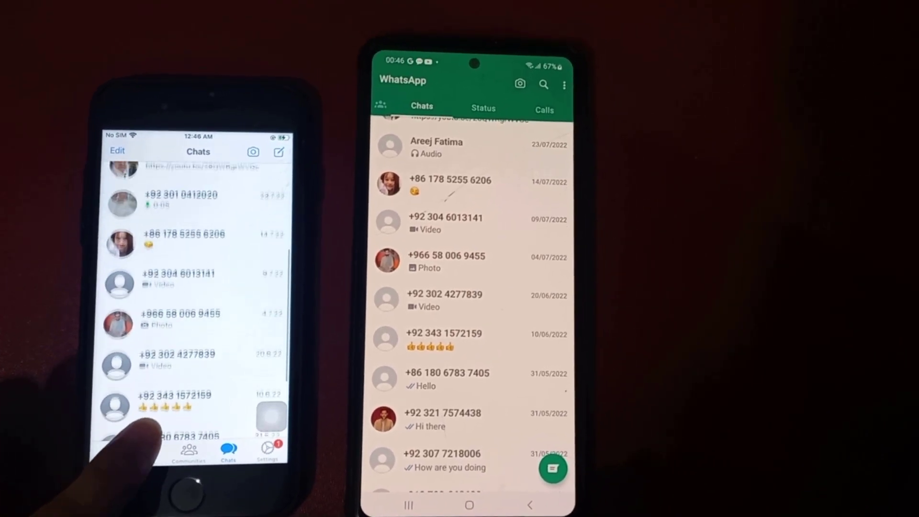
scroll(144, 425, down, 5)
click(124, 342)
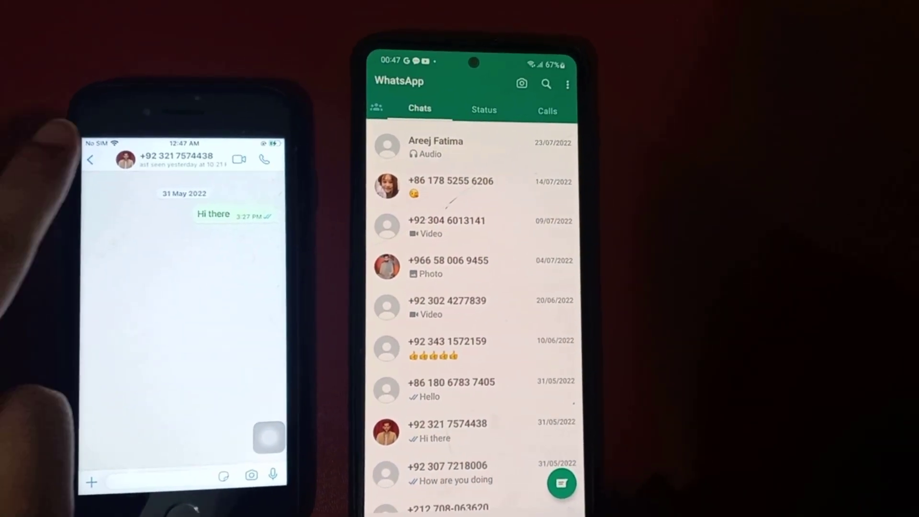
click(90, 159)
click(471, 431)
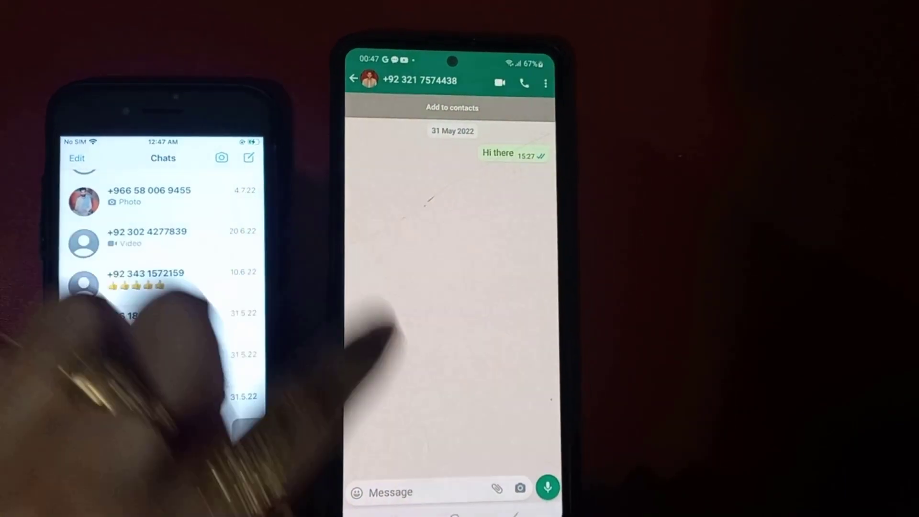
click(516, 512)
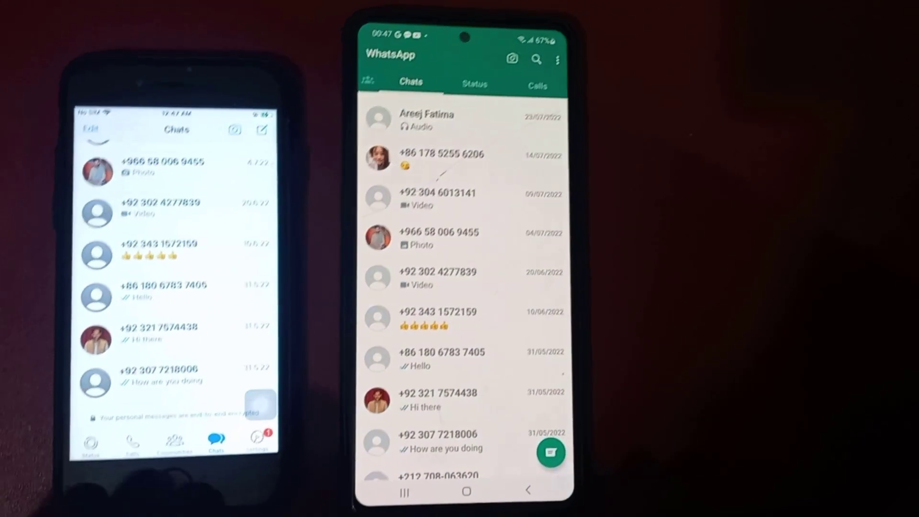
drag(123, 224, 115, 268)
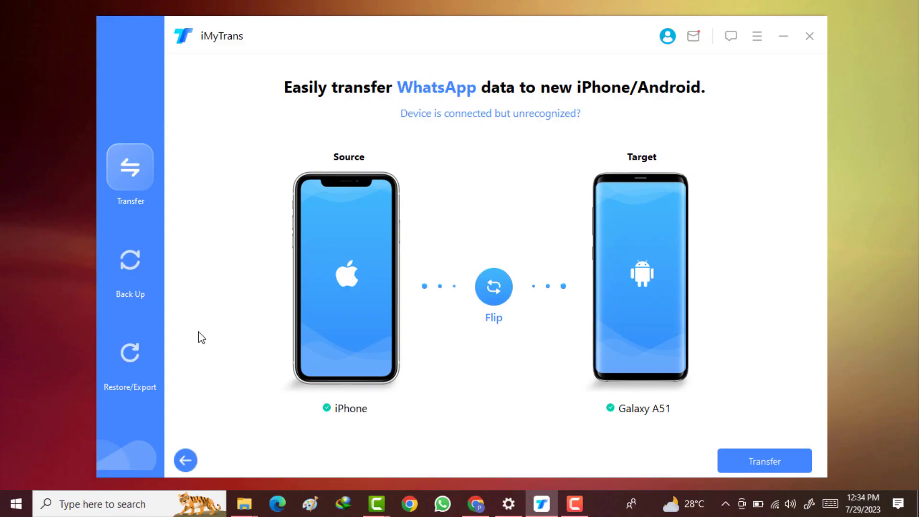
Step: Back up the iPhone's WhatsApp Messenger data to the computer from the Back Up section
click(127, 274)
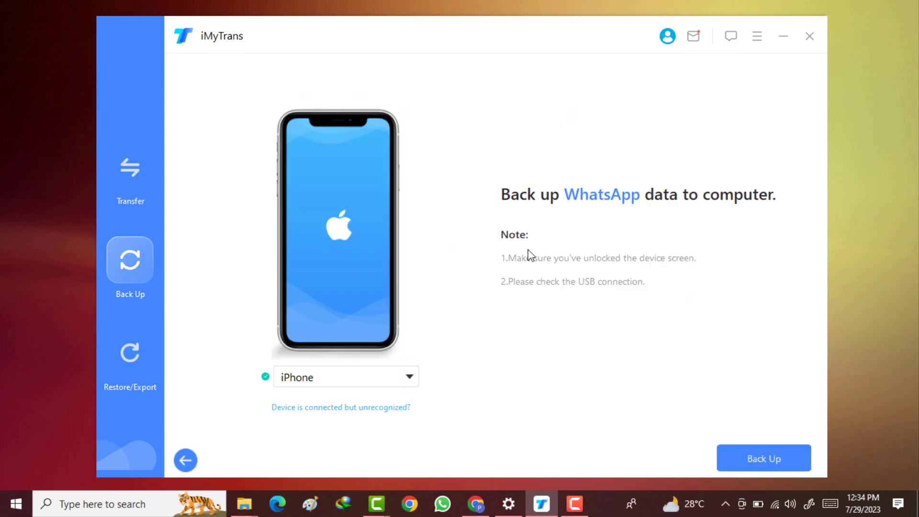
click(734, 455)
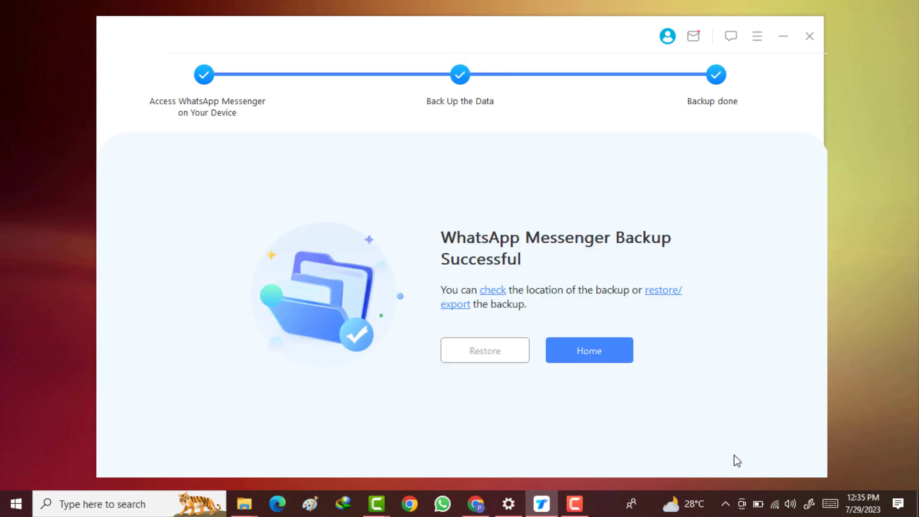
Step: Return home, list the saved WhatsApp backups, and dismiss the newest backup's password prompt
click(597, 353)
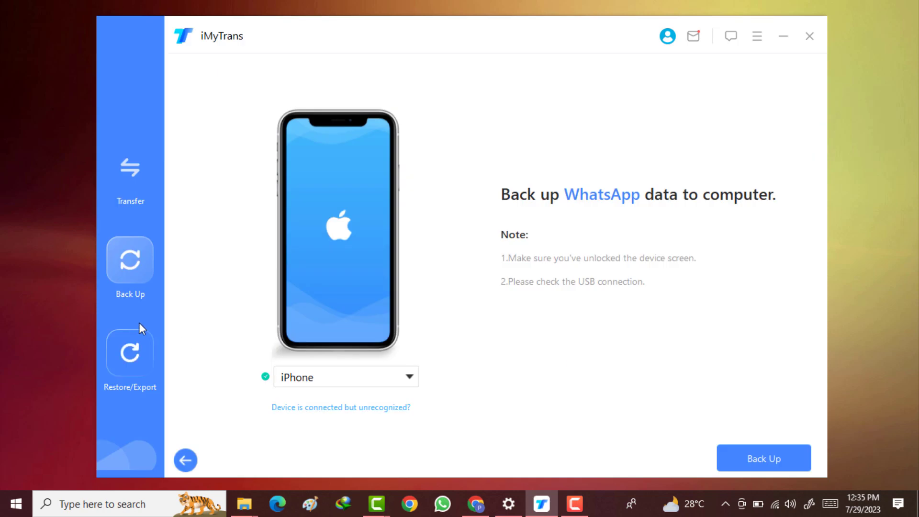
click(133, 354)
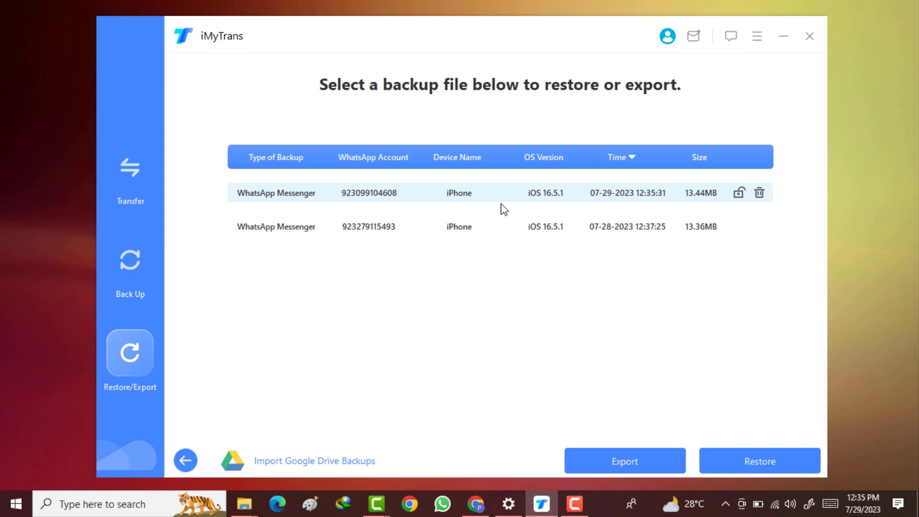
click(738, 192)
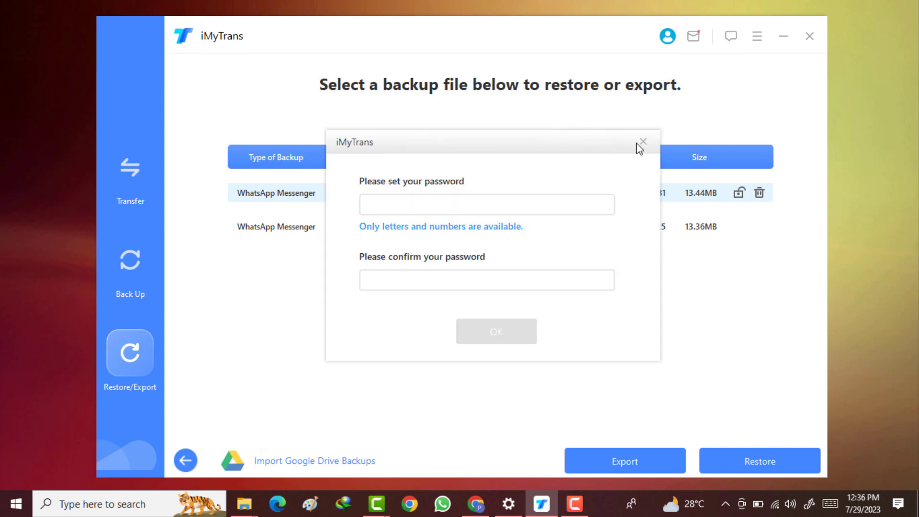
click(642, 142)
Step: Scan the newest backup to preview its chats for export, then exit to the transfer screen
click(631, 457)
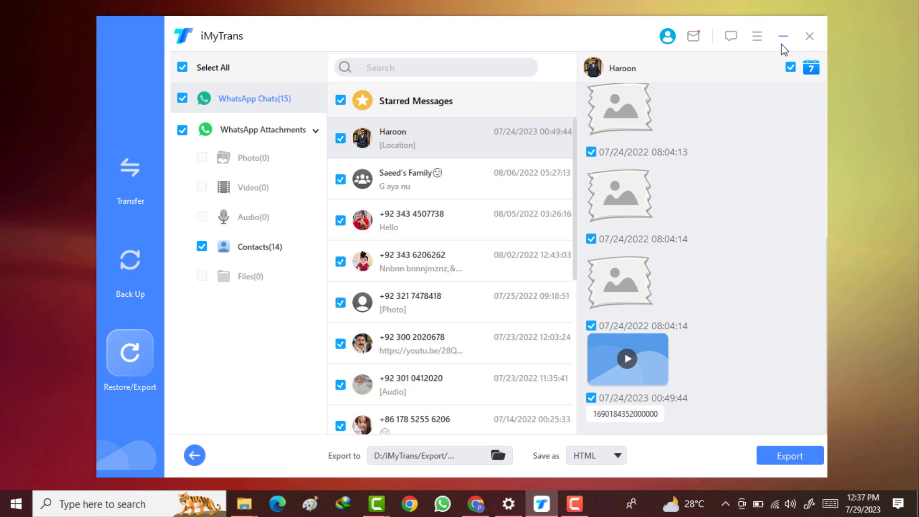
click(133, 164)
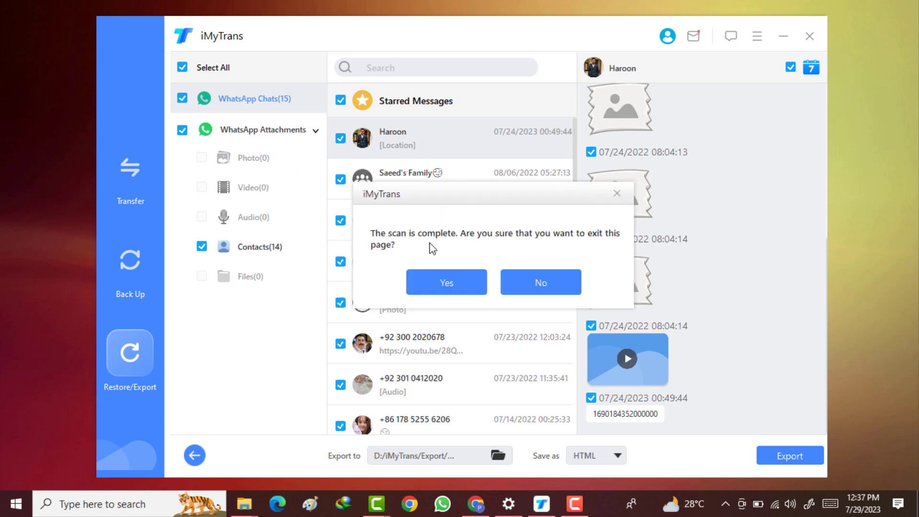
click(438, 281)
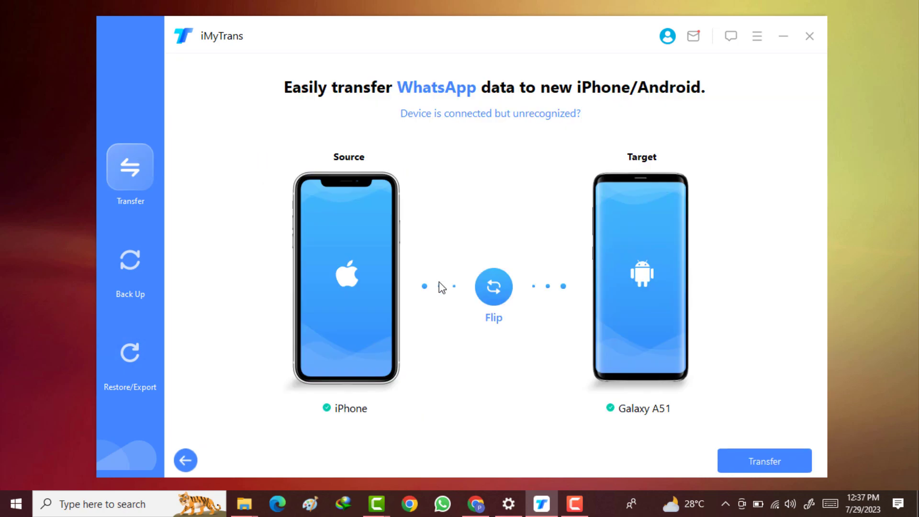